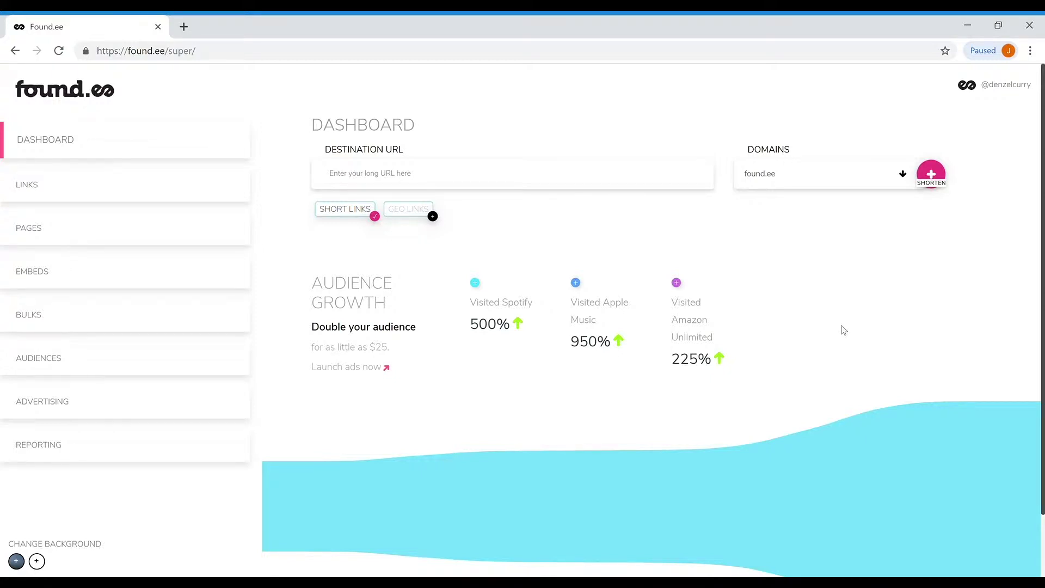
- Build a new page from the pasted ZUU Apple Music link, subtitled 'ZUU - GET THE NEW ALBUM OUT TODAY!'
{"action": "left_click", "coordinate": [645, 182]}
{"action": "left_click", "coordinate": [116, 231]}
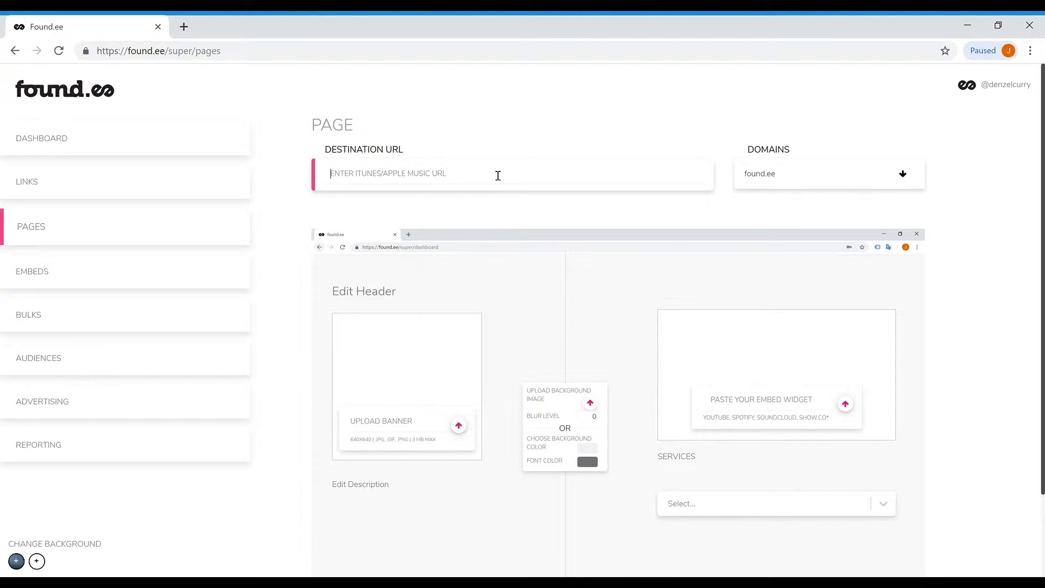
{"action": "key", "text": "ctrl+v"}
{"action": "scroll", "coordinate": [494, 175], "scroll_direction": "down", "scroll_amount": 1}
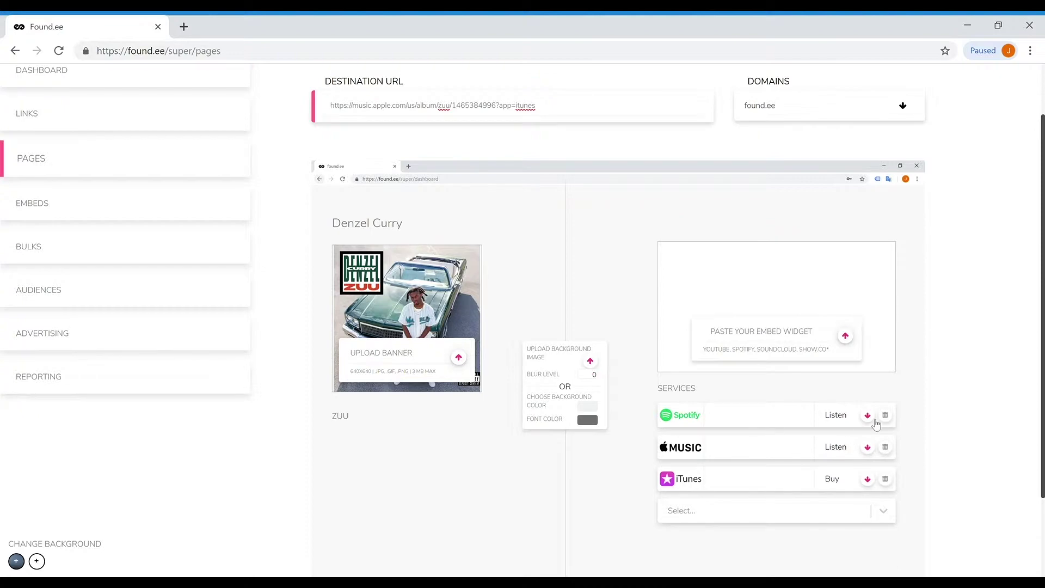
{"action": "left_click", "coordinate": [868, 510]}
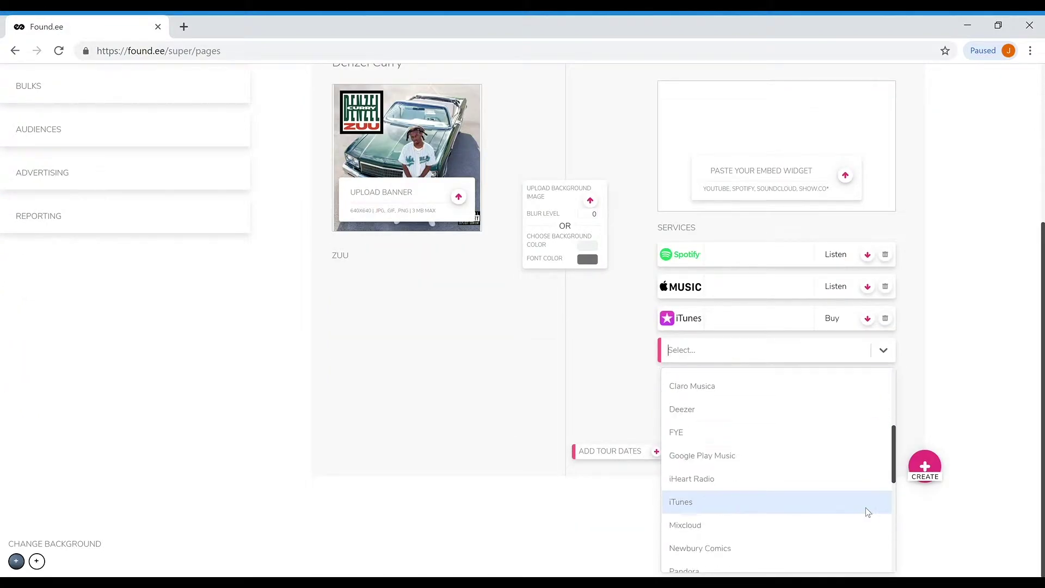
{"action": "scroll", "coordinate": [605, 369], "scroll_direction": "up", "scroll_amount": 3}
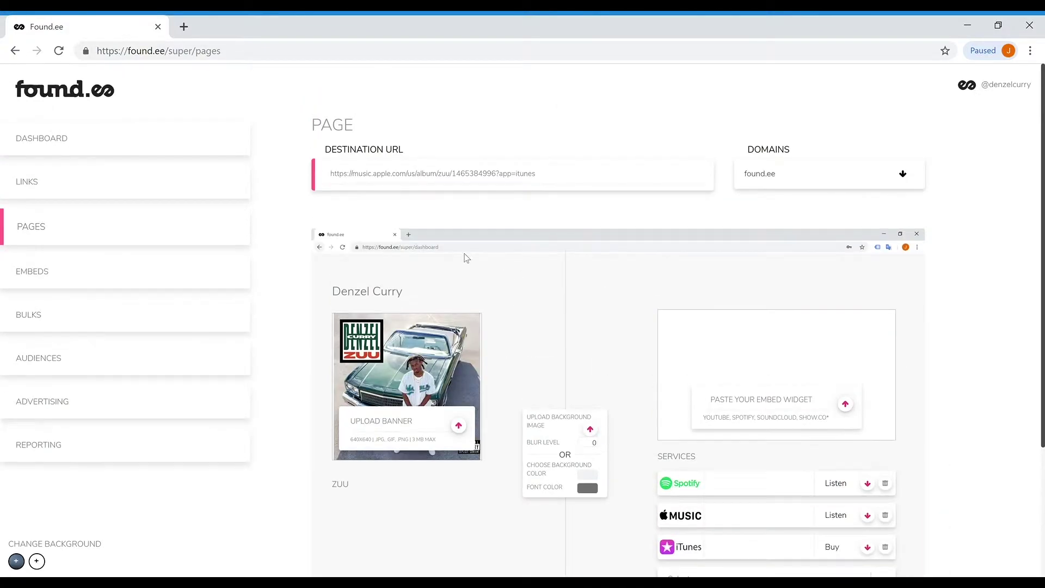
{"action": "left_click", "coordinate": [352, 489]}
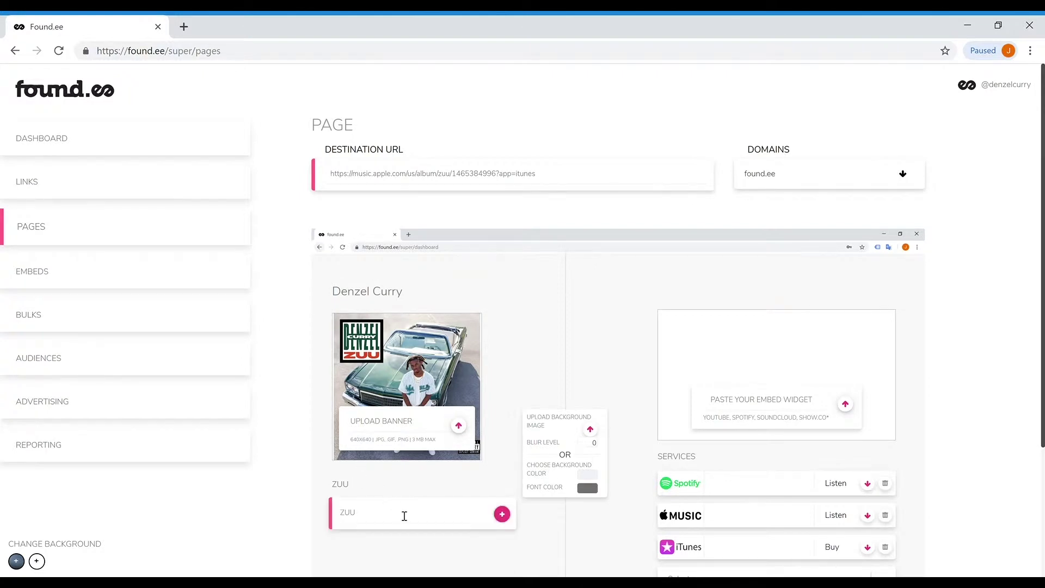
{"action": "type", "text": "JU - GET THE "}
{"action": "type", "text": "NEW ALBUM OUT TODAY"}
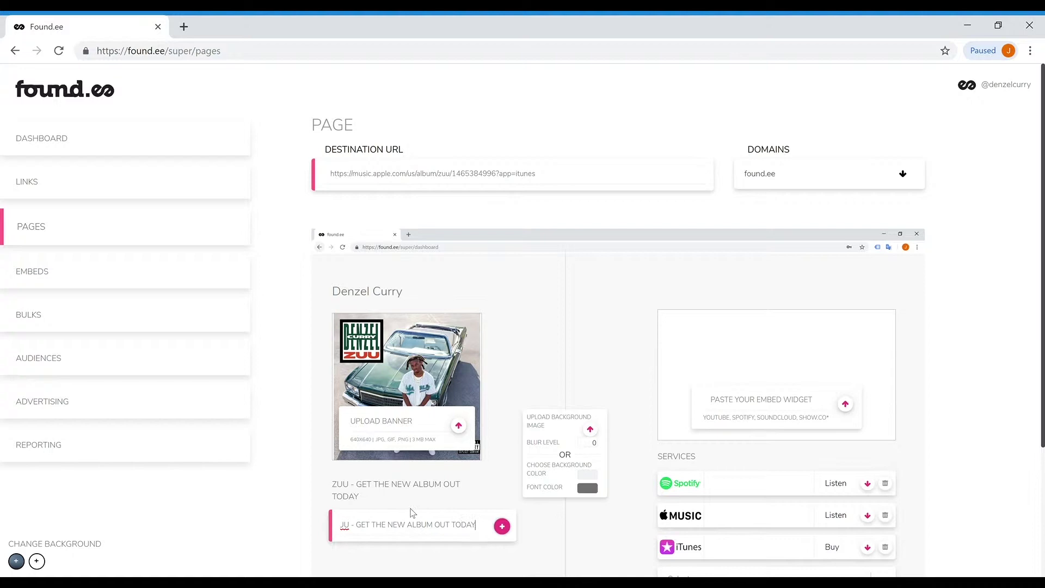
{"action": "type", "text": "!"}
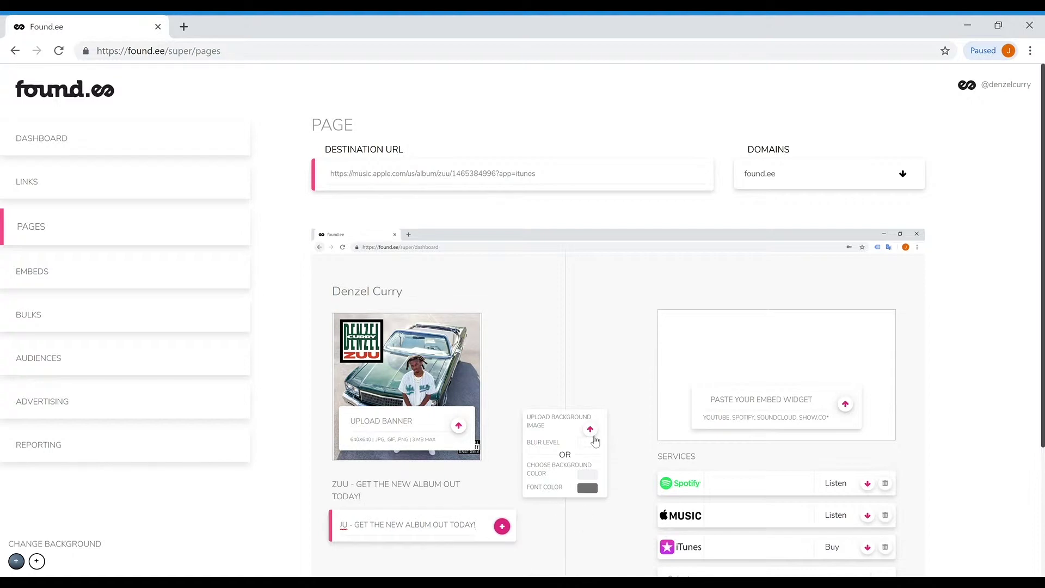
- Upload the car photo as the page background with blur level 100
{"action": "left_click", "coordinate": [596, 441]}
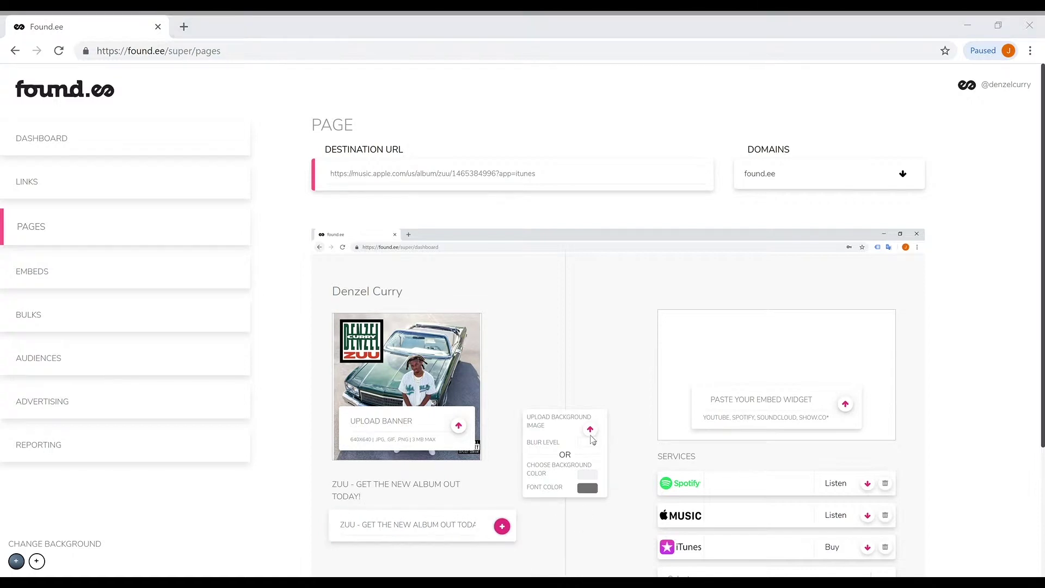
{"action": "double_click", "coordinate": [395, 94]}
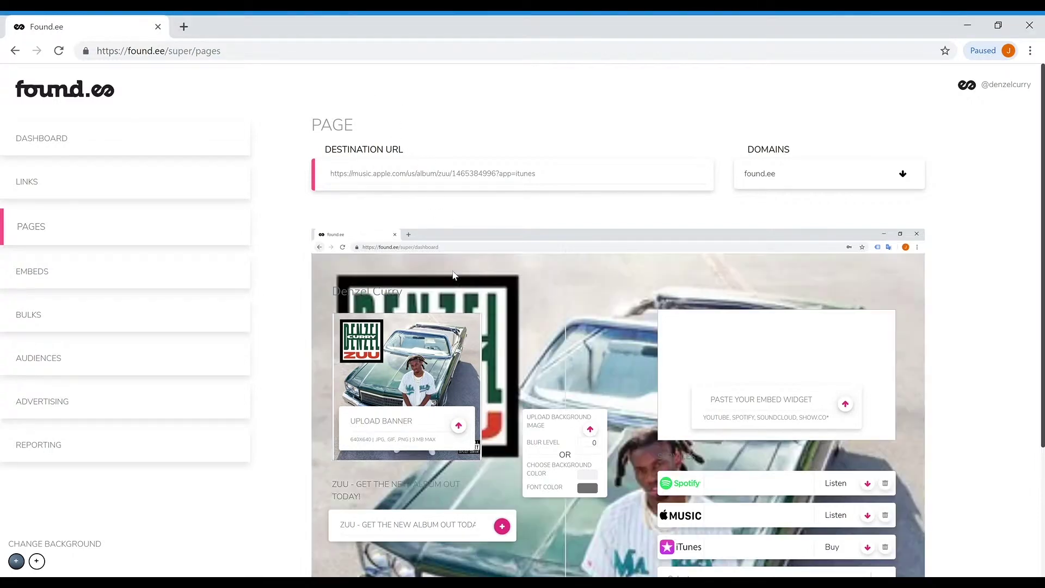
{"action": "left_click", "coordinate": [594, 442]}
{"action": "type", "text": "100"}
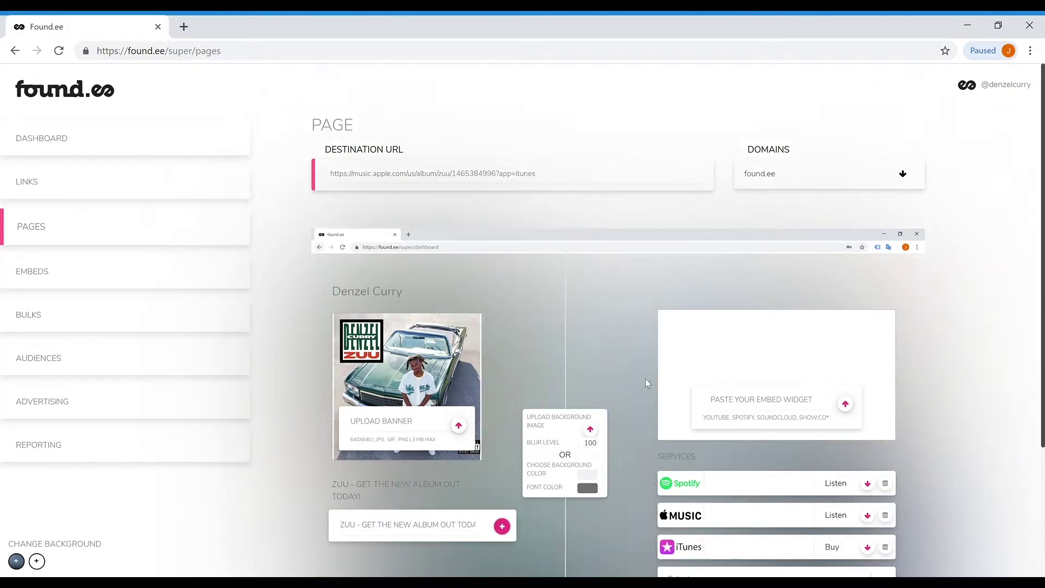
- Set the page font colour to black
{"action": "left_click", "coordinate": [586, 490]}
{"action": "scroll", "coordinate": [617, 538], "scroll_direction": "down", "scroll_amount": 2}
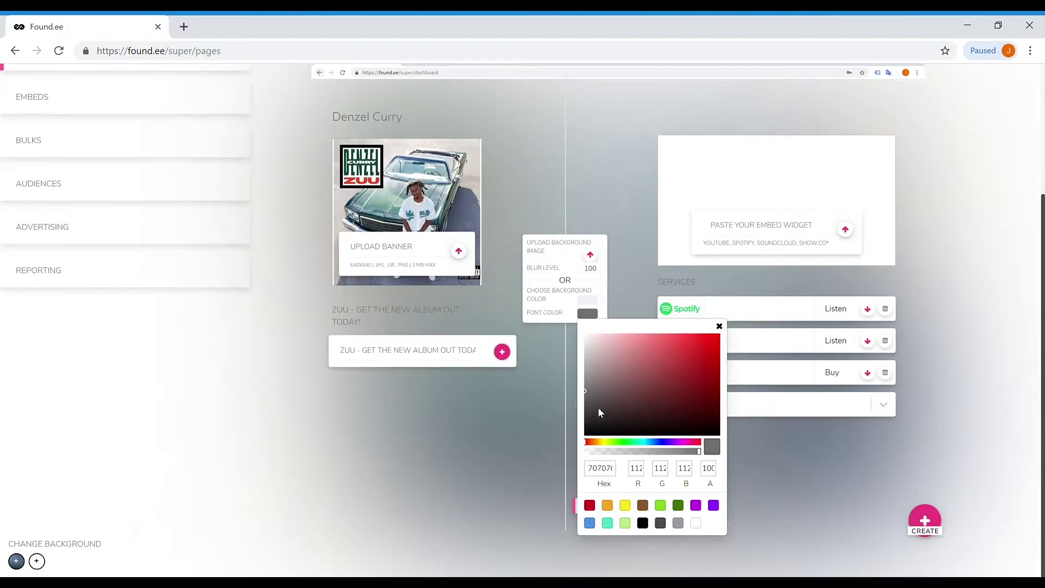
{"action": "left_click_drag", "start_coordinate": [598, 412], "coordinate": [585, 435]}
{"action": "left_click", "coordinate": [727, 333]}
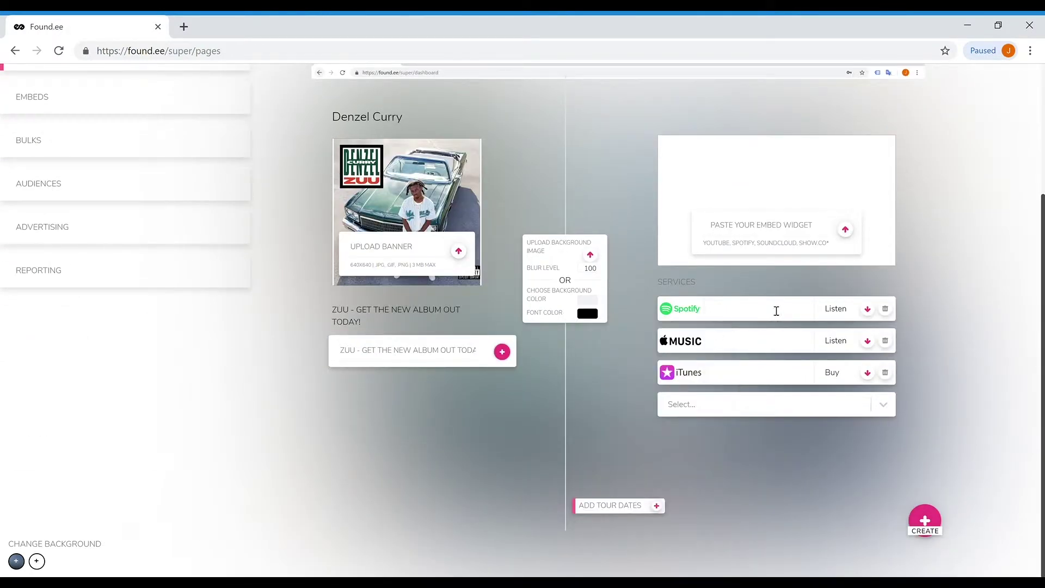
{"action": "scroll", "coordinate": [752, 310], "scroll_direction": "up", "scroll_amount": 2}
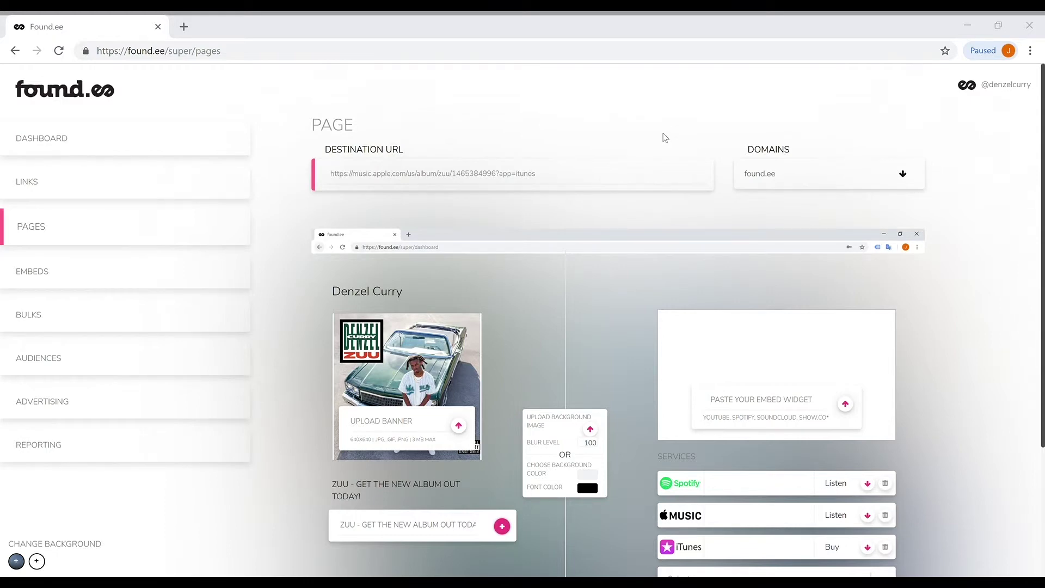
{"action": "scroll", "coordinate": [702, 357], "scroll_direction": "down", "scroll_amount": 1}
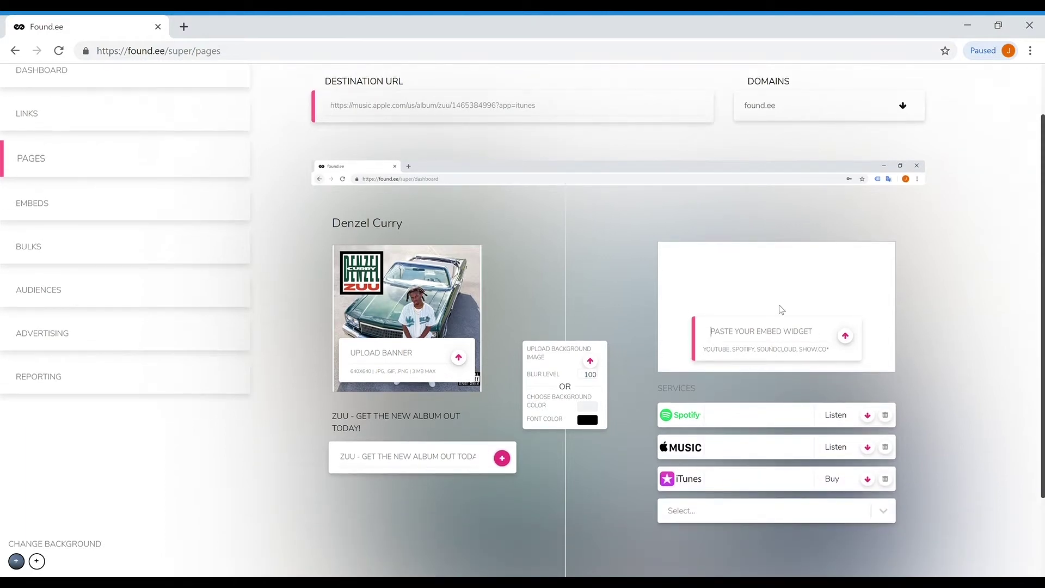
- Paste the SoundCloud ZUU album iframe code into the embed widget field
{"action": "key", "text": "ctrl+v"}
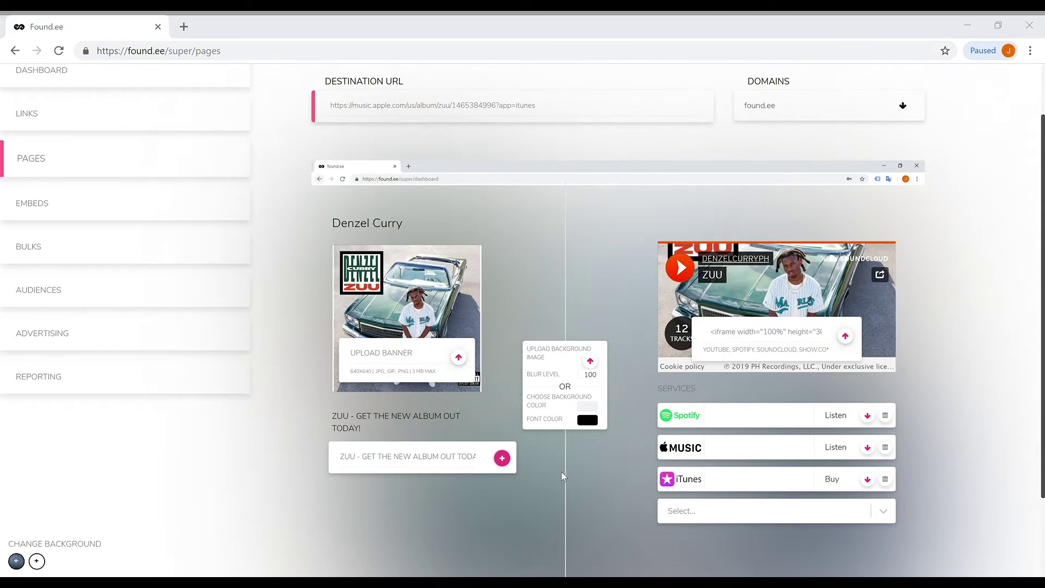
{"action": "scroll", "coordinate": [607, 393], "scroll_direction": "down", "scroll_amount": 2}
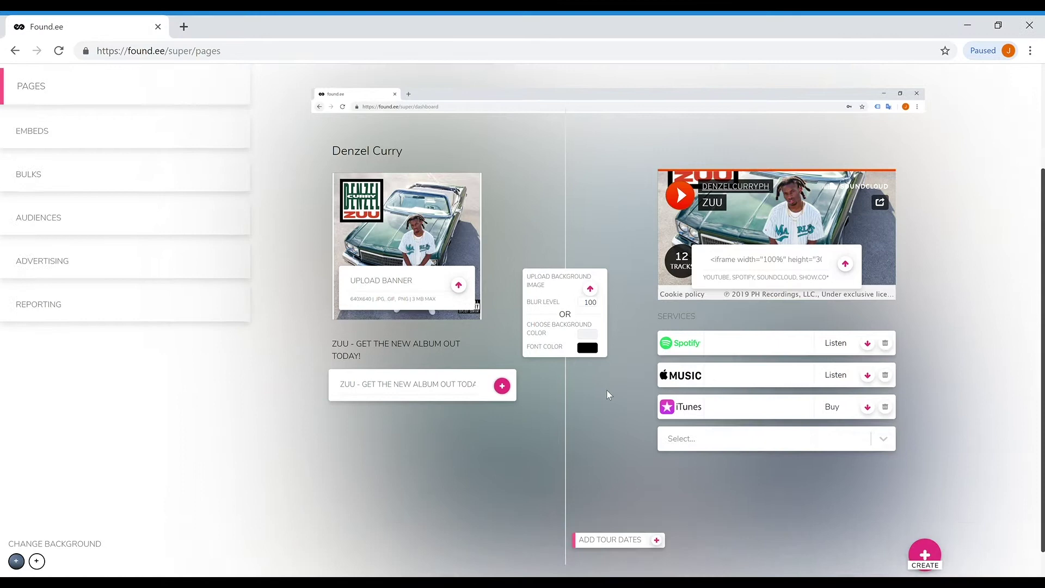
{"action": "scroll", "coordinate": [677, 469], "scroll_direction": "down", "scroll_amount": 2}
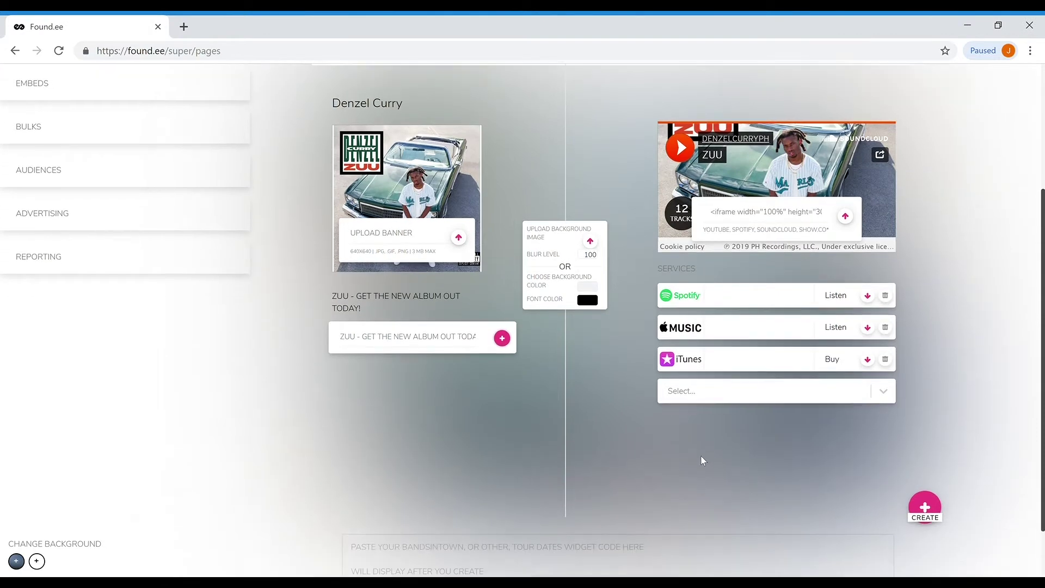
- Add the Bandsintown tour dates widget, create the page, and view the live Denzel Curry page
{"action": "left_click", "coordinate": [744, 491]}
{"action": "type", "text": "<script charset=\"utf-8\" src=\"https://widget.bandsintown.com/main.min.js\"></script><a class=\"bit-widget-initializer\" data-artist-name=\"denzel curry\" data-display-local-dates=\"false\" data-display-past-dates=\"false\" data-auto-style=\"false\" data-text-color=\"#000000\" data-link-color=\"#00b4b3\" data-background-color=\"rgba(0,0,0,0)\" data-display-limit=\"15\" data-link-text-color=\"#FFFFFF\" data-display-lineup=\"false\" data-display-play-my-city=\"false\" data-separator-color=\"rgba(124,124,124,0.25)\"></a>"}
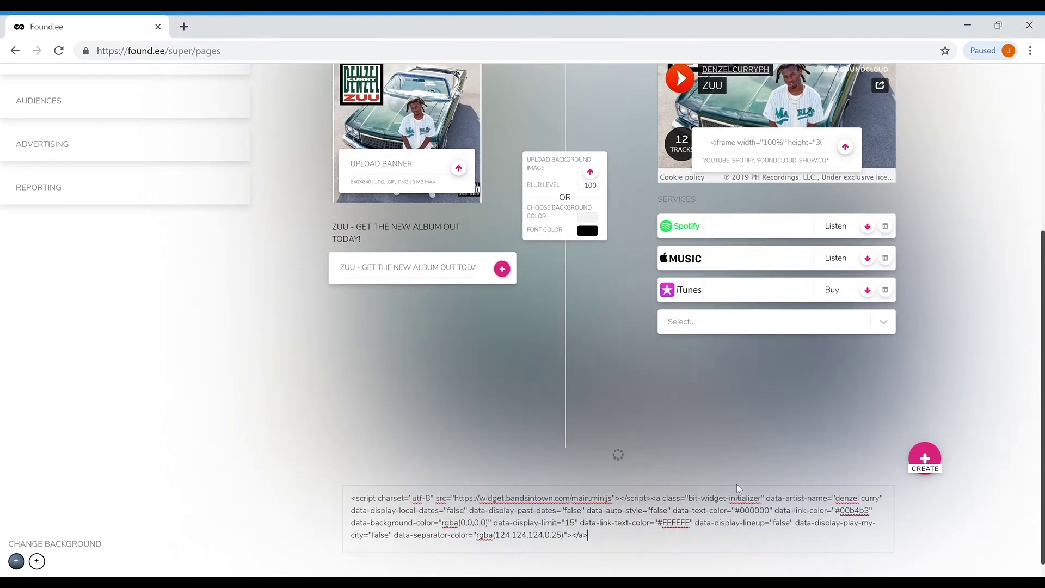
{"action": "scroll", "coordinate": [738, 488], "scroll_direction": "up", "scroll_amount": 3}
{"action": "scroll", "coordinate": [738, 488], "scroll_direction": "up", "scroll_amount": 2}
{"action": "scroll", "coordinate": [510, 189], "scroll_direction": "up", "scroll_amount": 1}
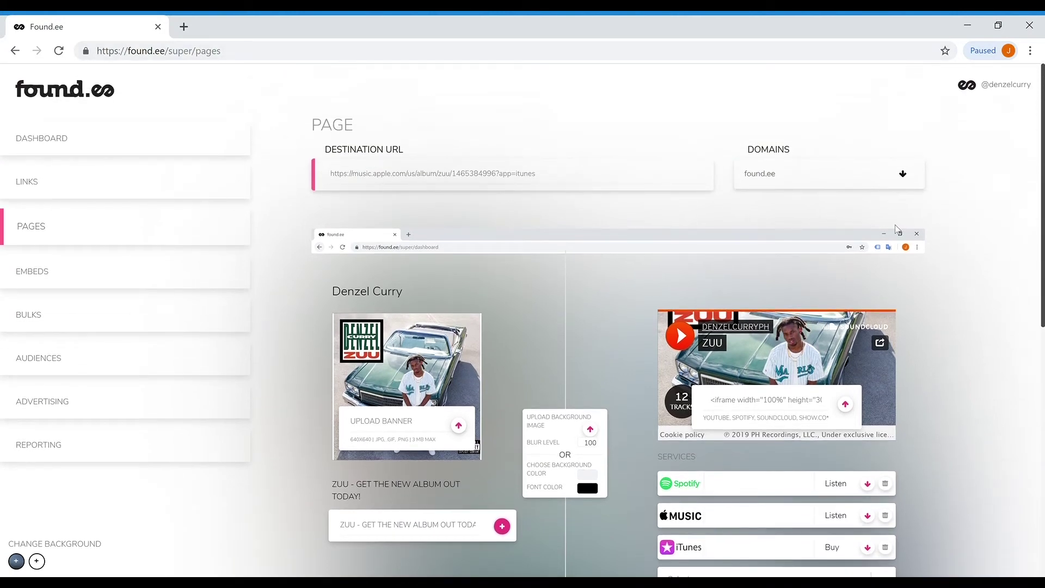
{"action": "scroll", "coordinate": [841, 299], "scroll_direction": "down", "scroll_amount": 2}
{"action": "scroll", "coordinate": [842, 298], "scroll_direction": "down", "scroll_amount": 2}
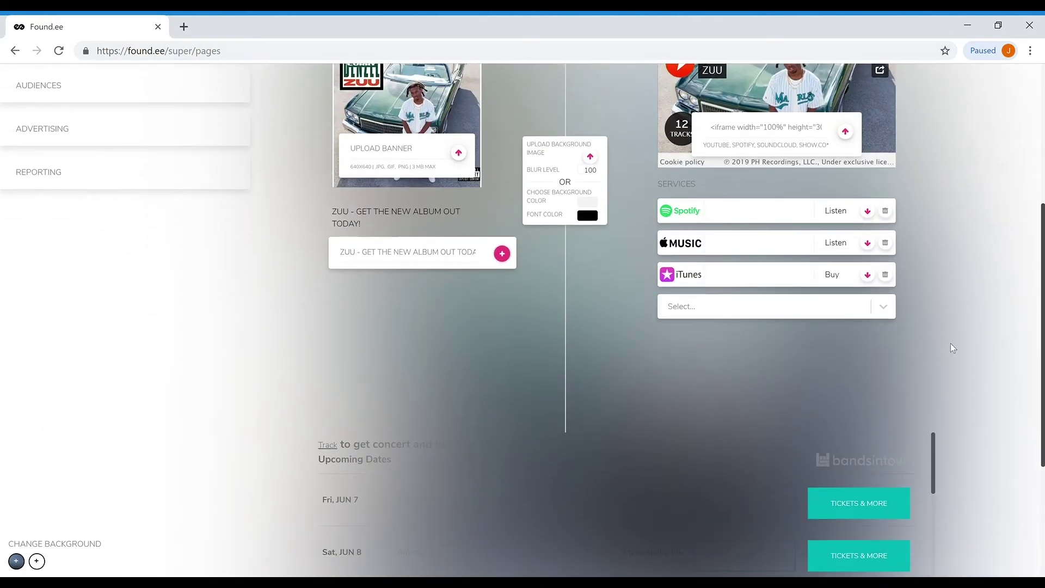
{"action": "scroll", "coordinate": [950, 343], "scroll_direction": "down", "scroll_amount": 3}
{"action": "scroll", "coordinate": [983, 355], "scroll_direction": "up", "scroll_amount": 1}
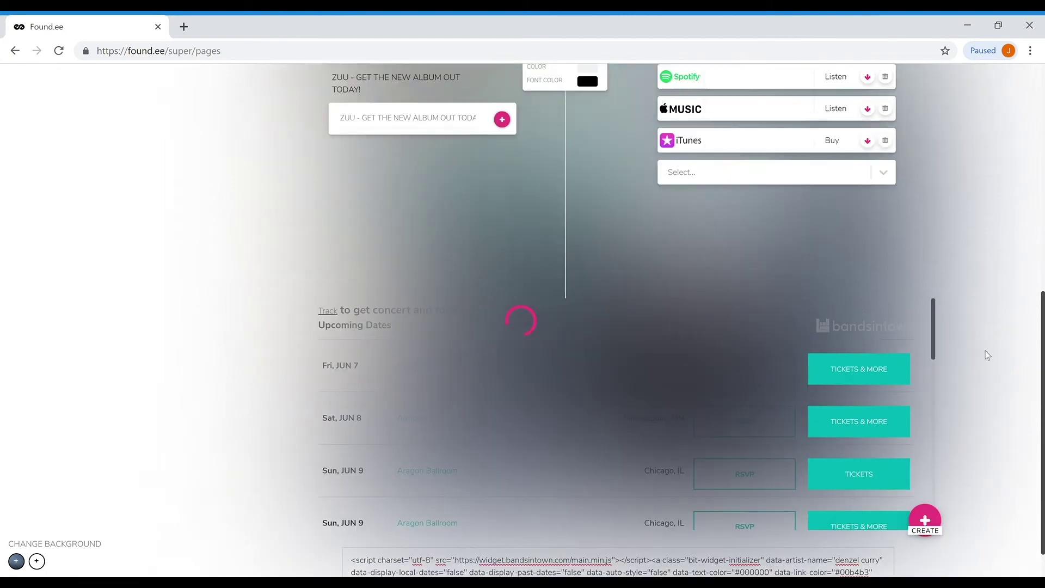
{"action": "scroll", "coordinate": [987, 355], "scroll_direction": "up", "scroll_amount": 5}
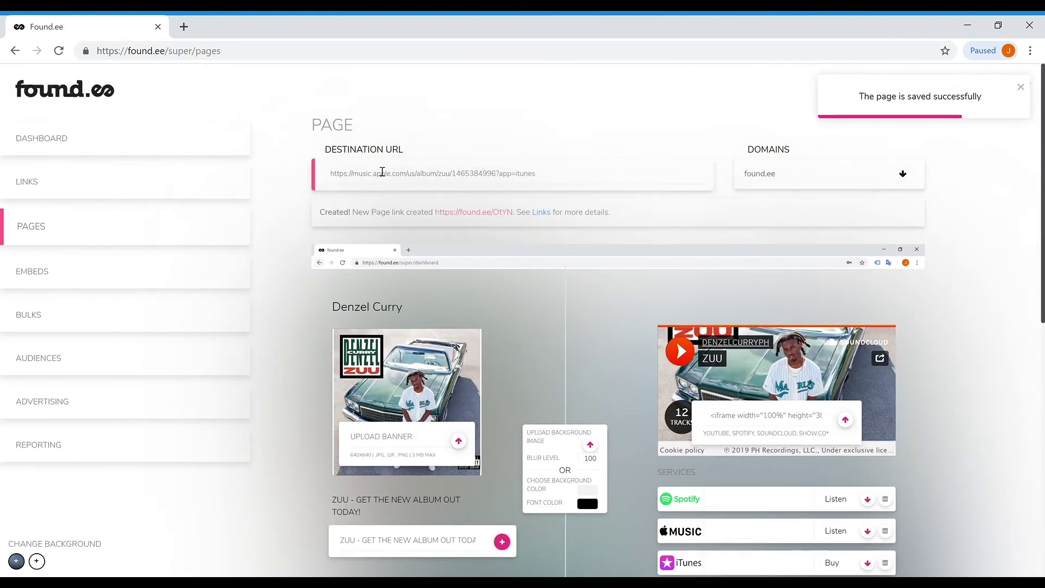
{"action": "left_click", "coordinate": [493, 212]}
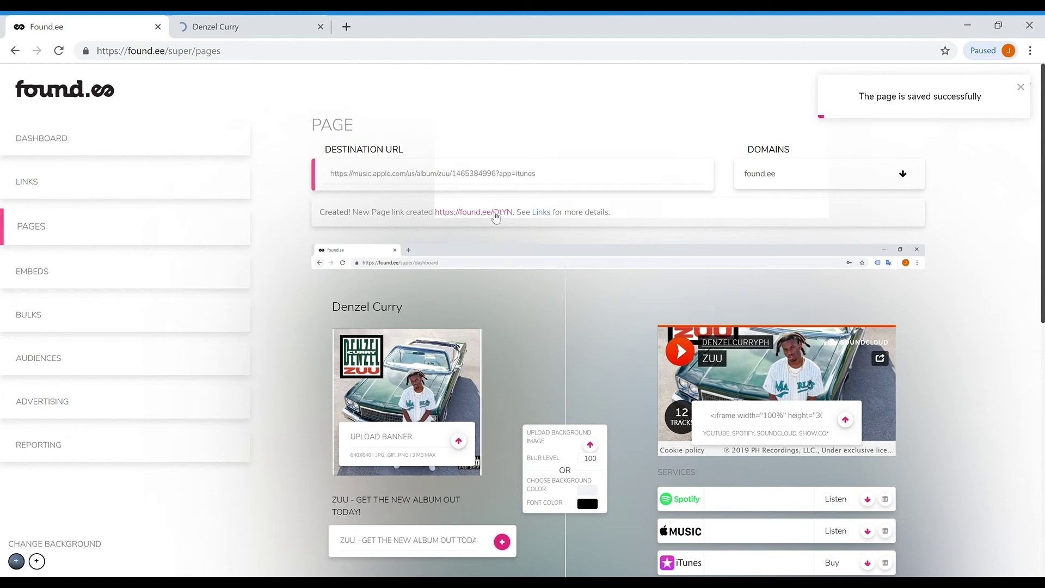
{"action": "left_click", "coordinate": [285, 20]}
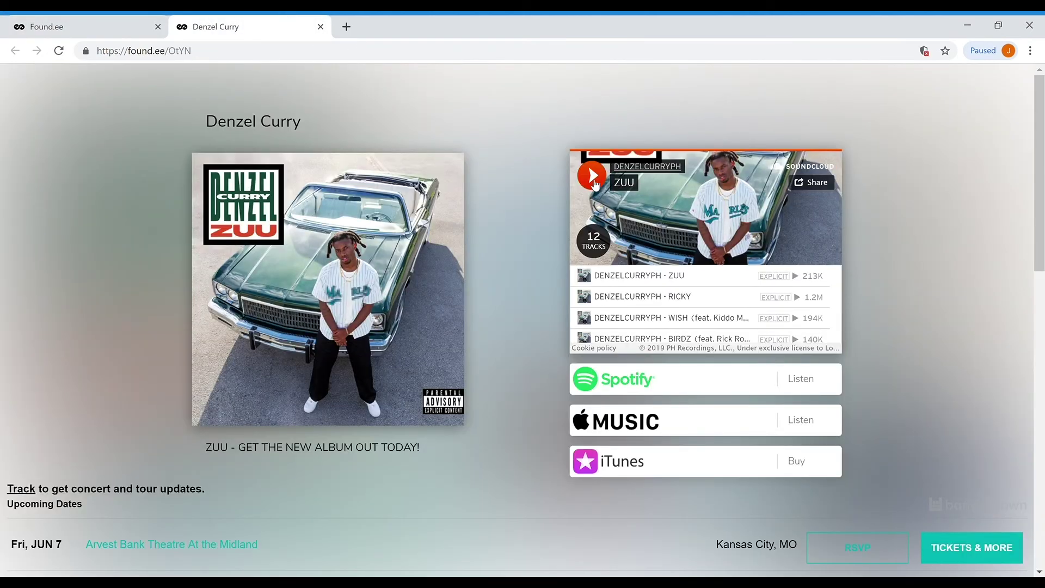
{"action": "scroll", "coordinate": [954, 227], "scroll_direction": "down", "scroll_amount": 1}
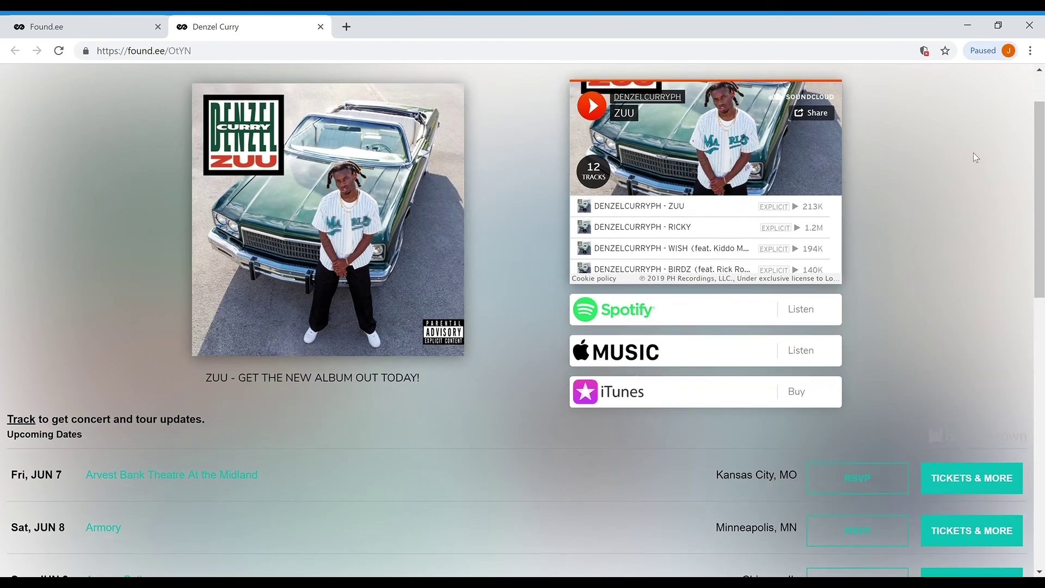